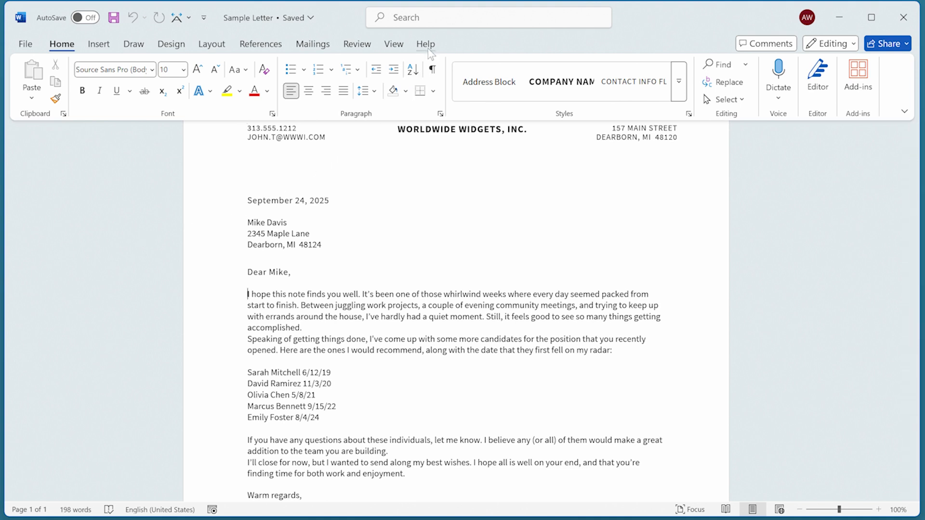
# - Display the ruler in the document window
pyautogui.click(393, 44)
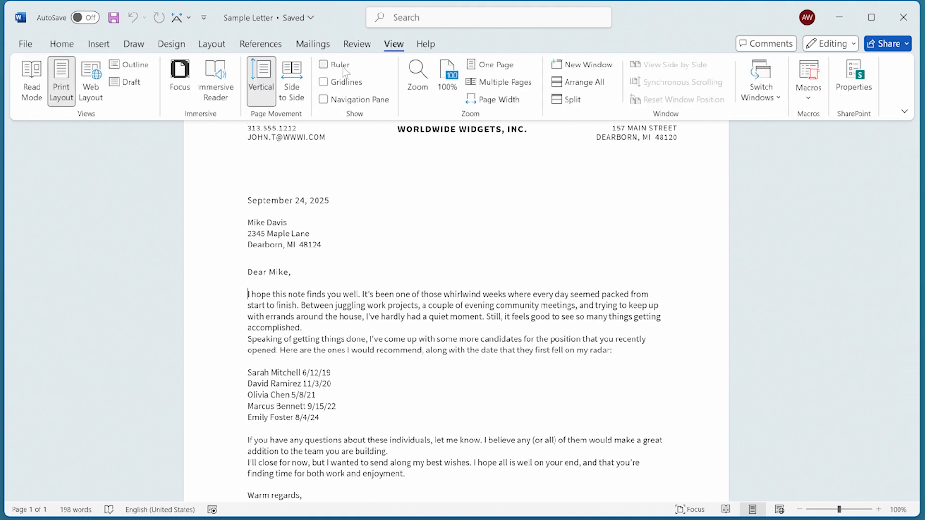
pyautogui.click(324, 64)
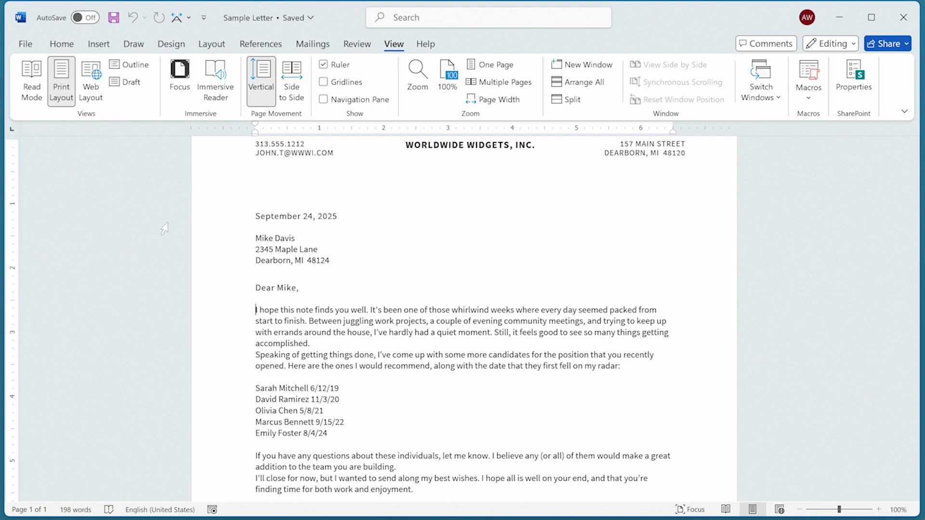
# - Indent the first line of the paragraph beginning "Speaking of getting things done" by one tab
pyautogui.click(254, 354)
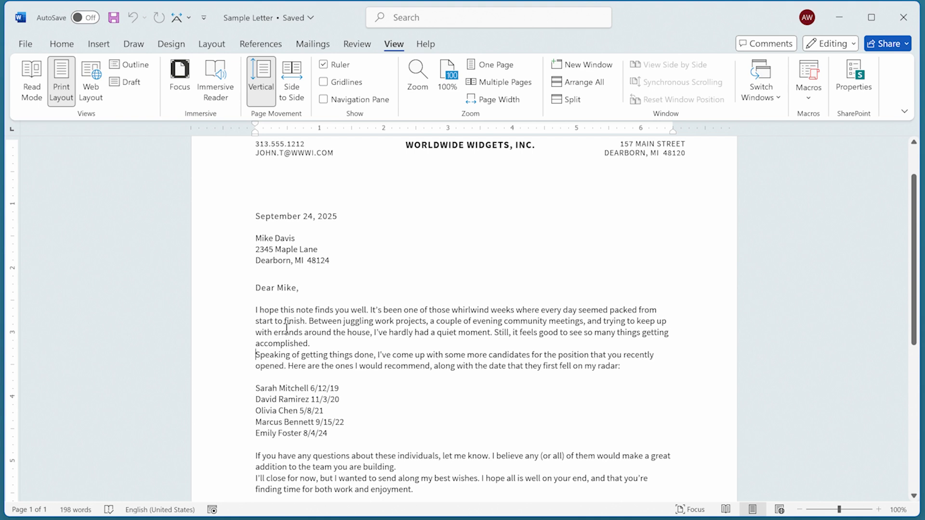
pyautogui.press('Tab')
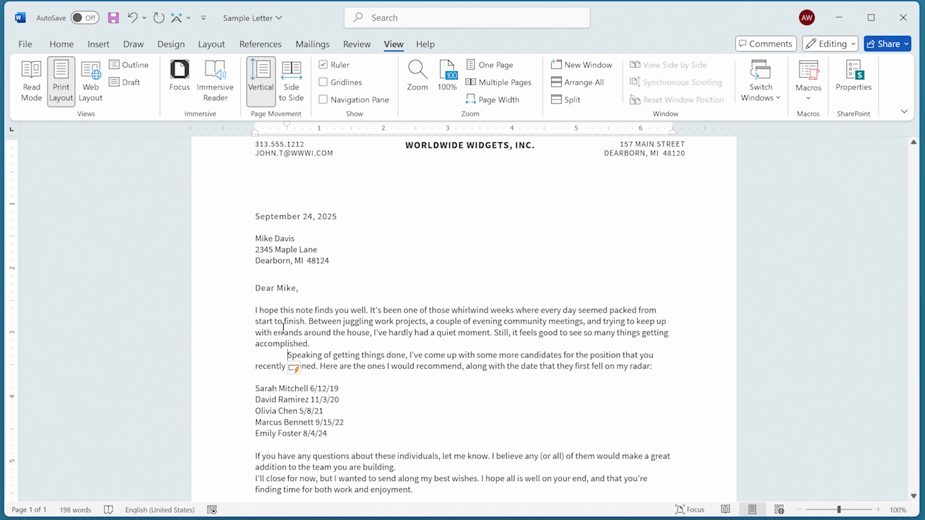
# - Try a hanging indent of about 0.75 inch on the first body paragraph, and remove it again
pyautogui.click(255, 311)
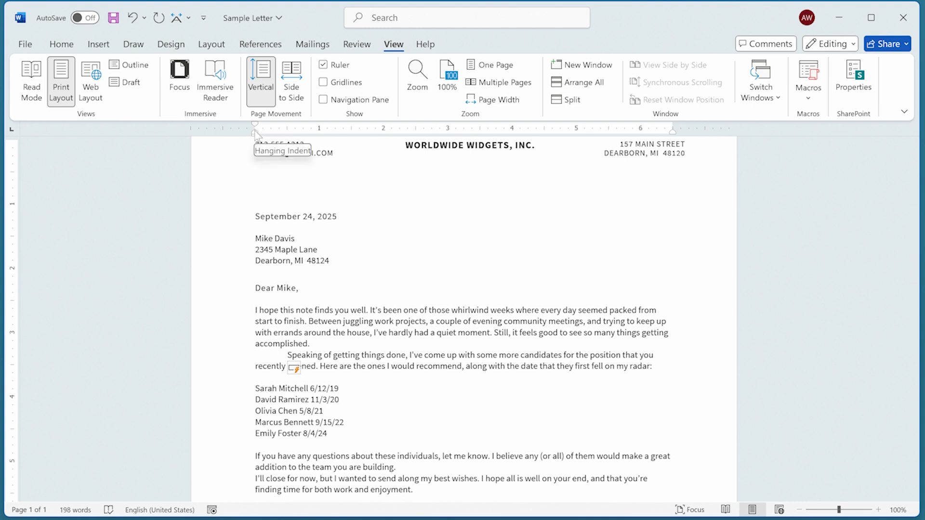
pyautogui.moveTo(262, 130); pyautogui.dragTo(305, 131)
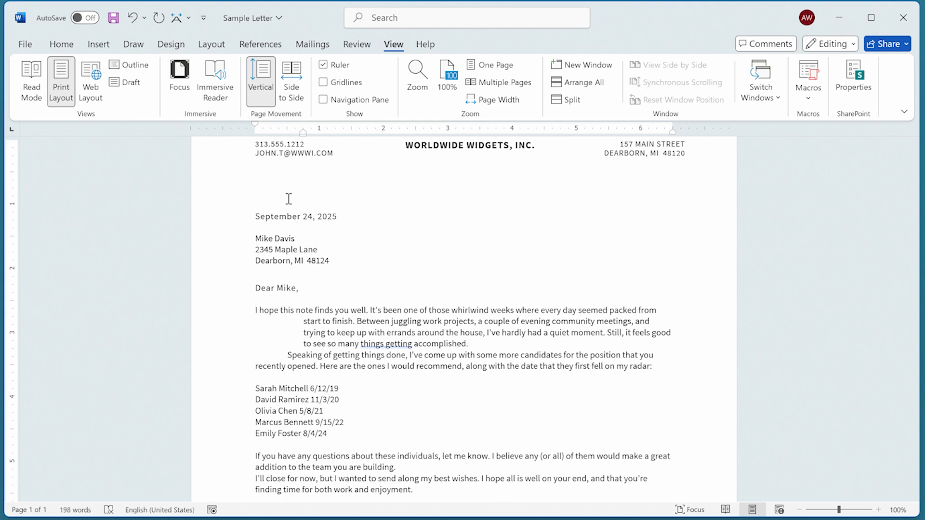
pyautogui.hotkey('ctrl', 'shift', 't')
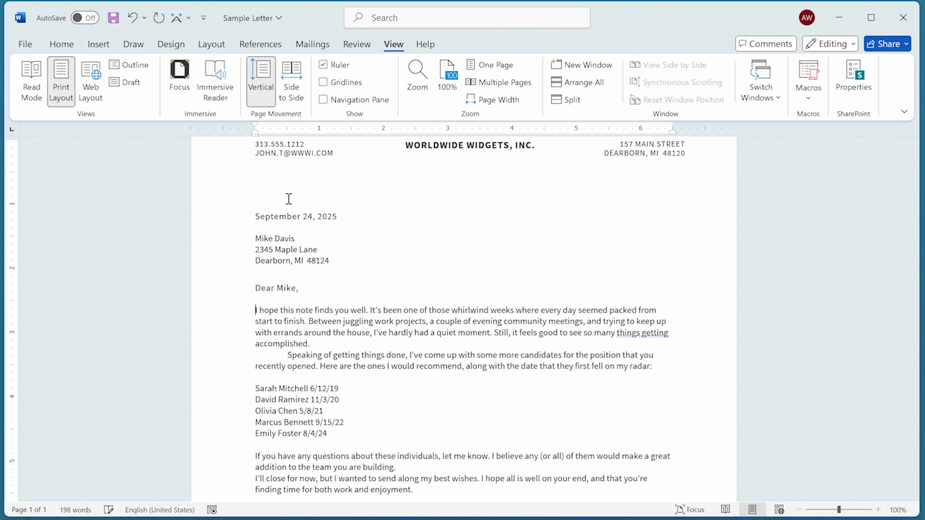
# - Clear the paragraph formatting of the second body paragraph to remove its first-line indent
pyautogui.click(307, 357)
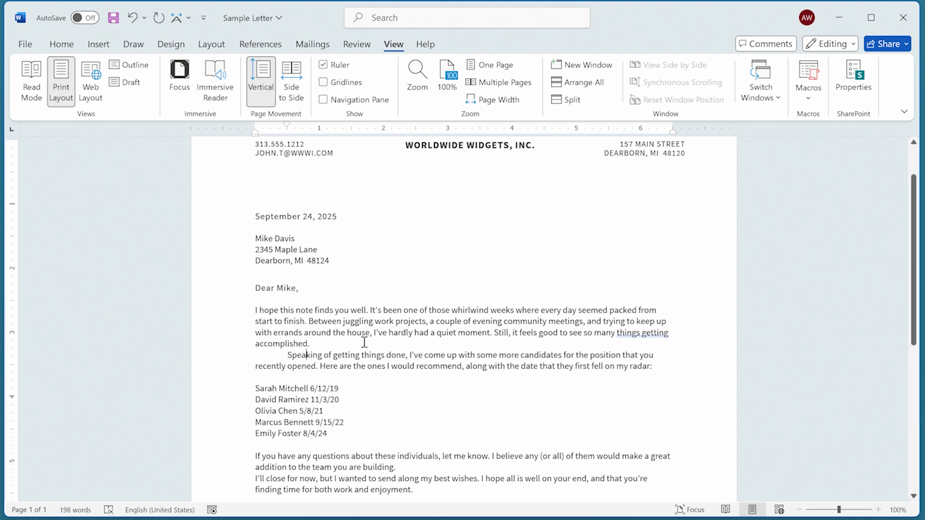
pyautogui.hotkey('ctrl', 'q')
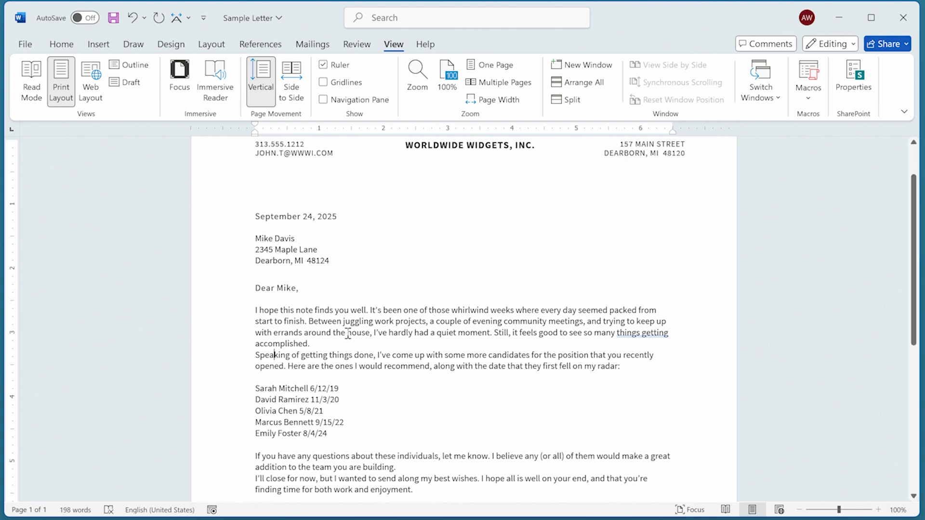
# - Set a first-line indent of about 0.25 inch for both body paragraphs above the candidate list
pyautogui.moveTo(250, 312)
pyautogui.mouseDown()
pyautogui.moveTo(233, 388)
pyautogui.moveTo(238, 377)
pyautogui.mouseUp()
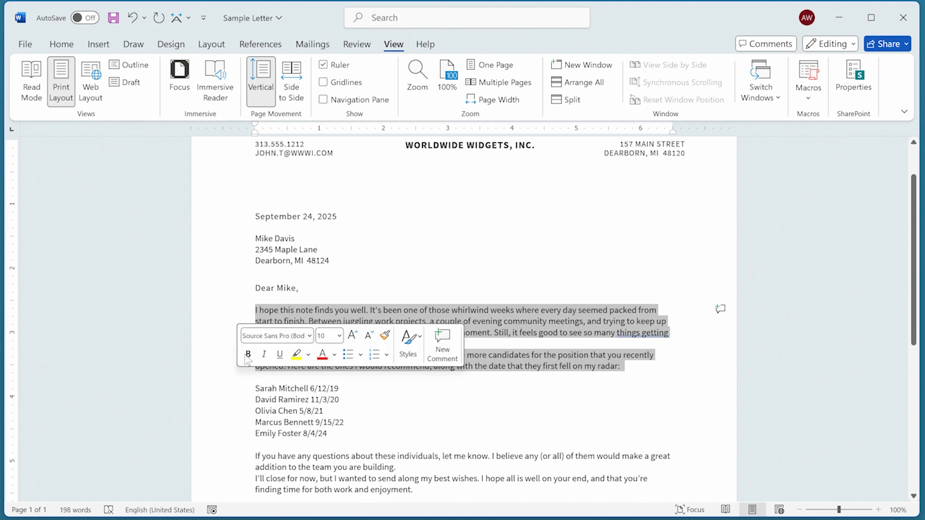
pyautogui.moveTo(255, 129); pyautogui.dragTo(273, 128)
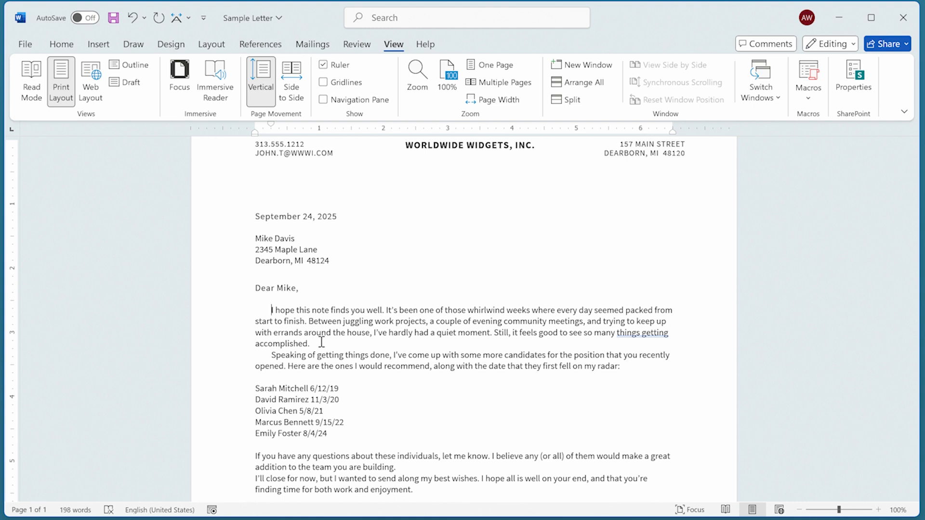
# - Insert two tabs between the name and the date in the first candidate line
pyautogui.click(310, 389)
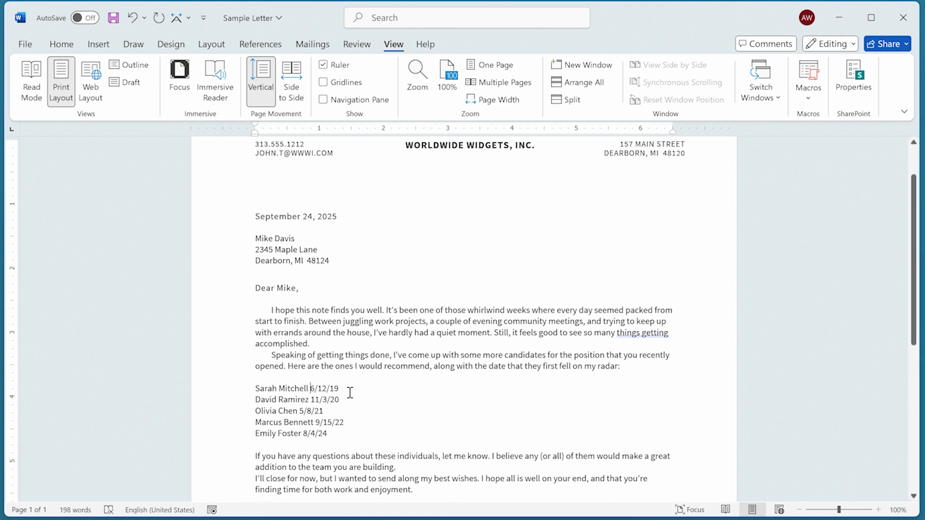
pyautogui.press('Tab')
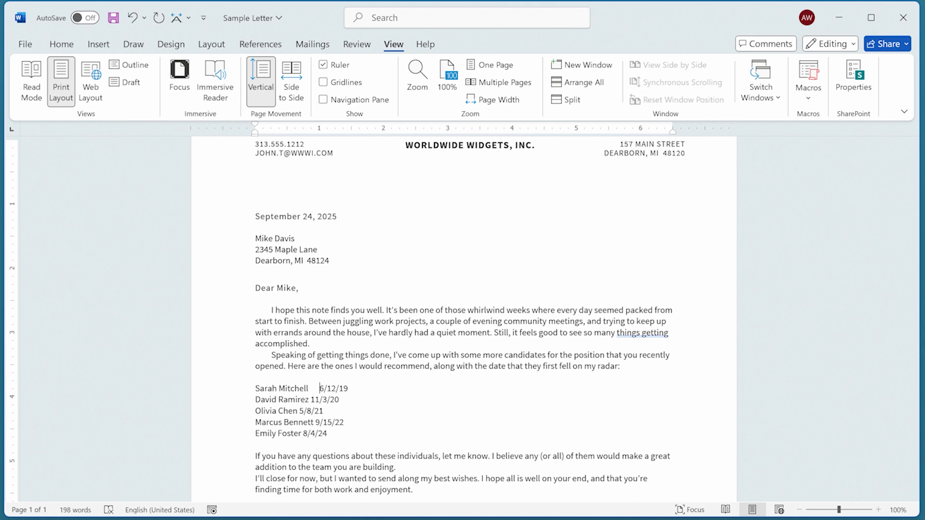
pyautogui.press('Tab')
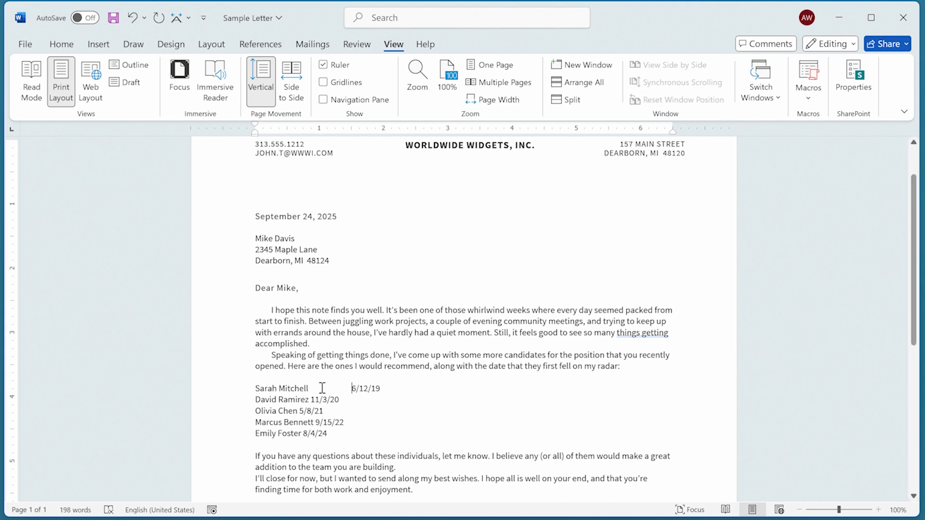
# - Show the formatting marks and replace the space before the second candidate's date with two tabs
pyautogui.click(63, 45)
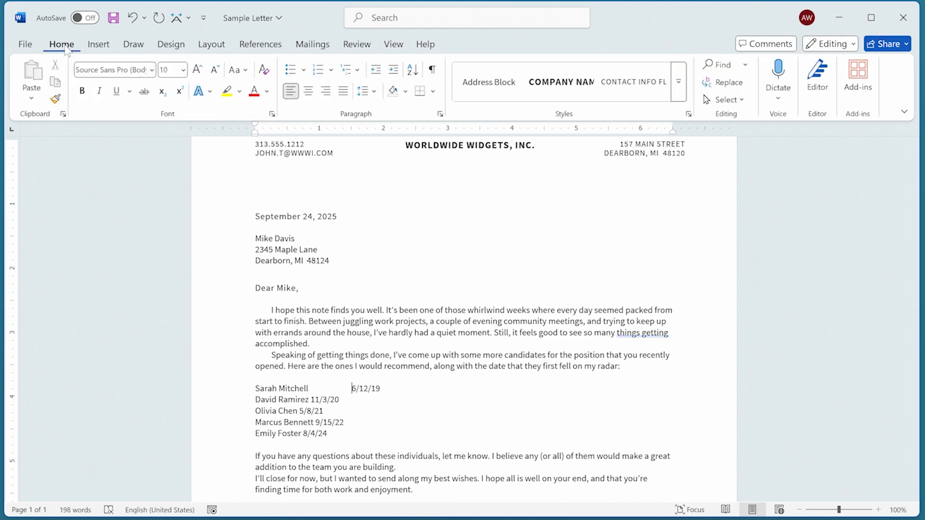
pyautogui.click(432, 70)
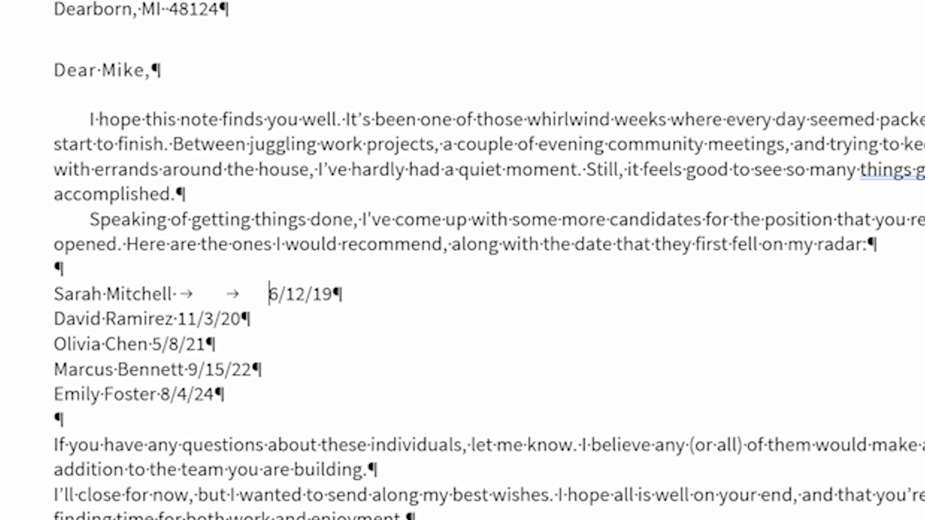
pyautogui.click(169, 320)
pyautogui.press('Tab')
pyautogui.press('Tab')
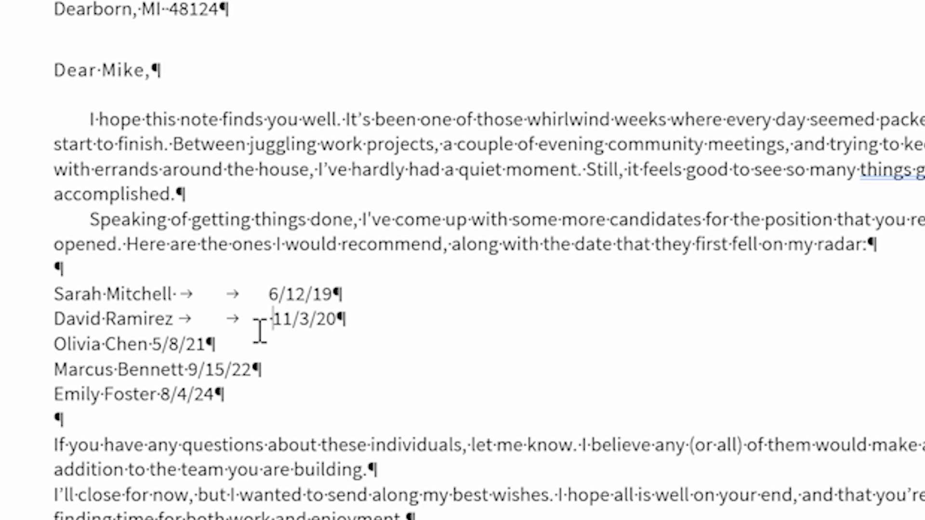
pyautogui.press('BackSpace')
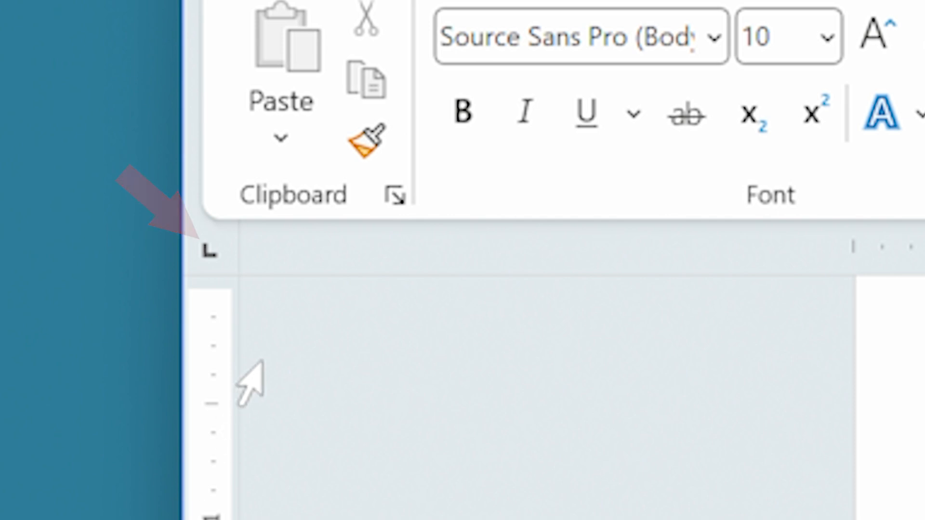
# - Cycle through the ruler's tab stop types and choose the right-aligned tab
pyautogui.click(209, 250)
pyautogui.click(209, 249)
pyautogui.click(210, 249)
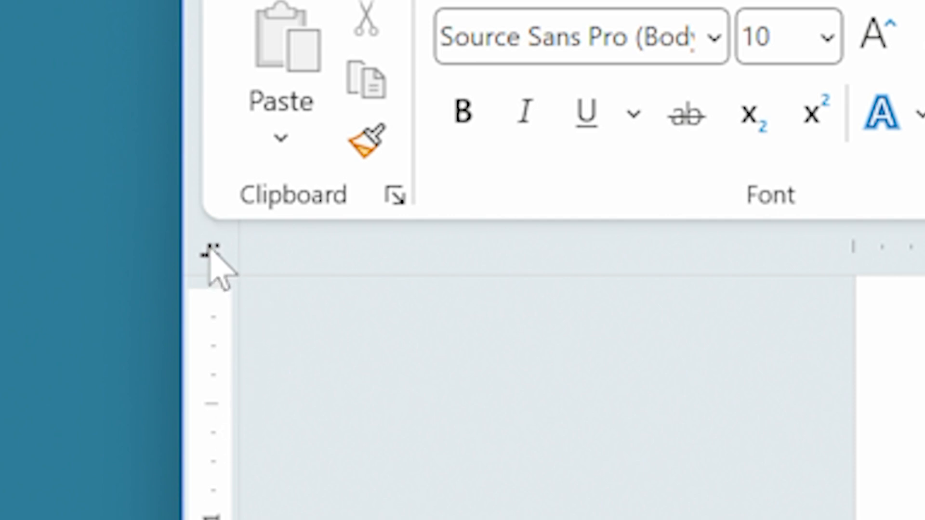
pyautogui.click(208, 249)
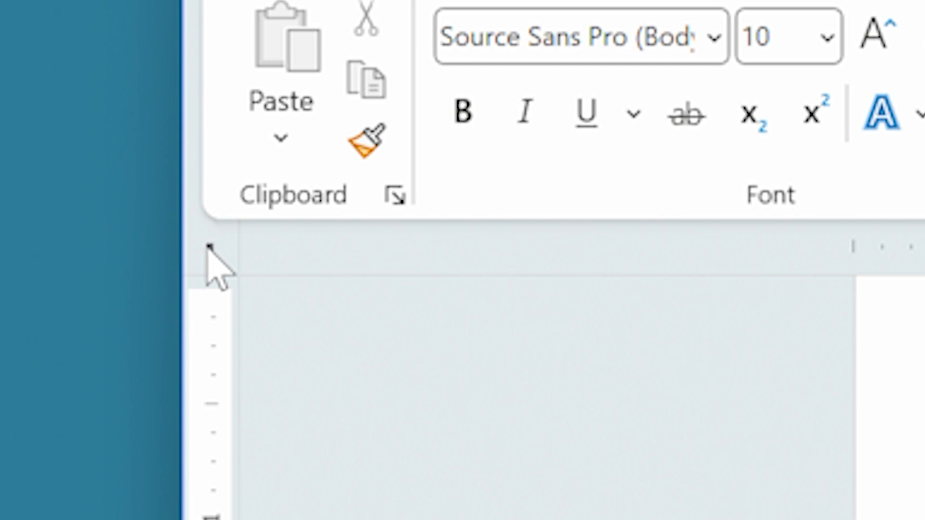
pyautogui.click(209, 249)
pyautogui.click(209, 250)
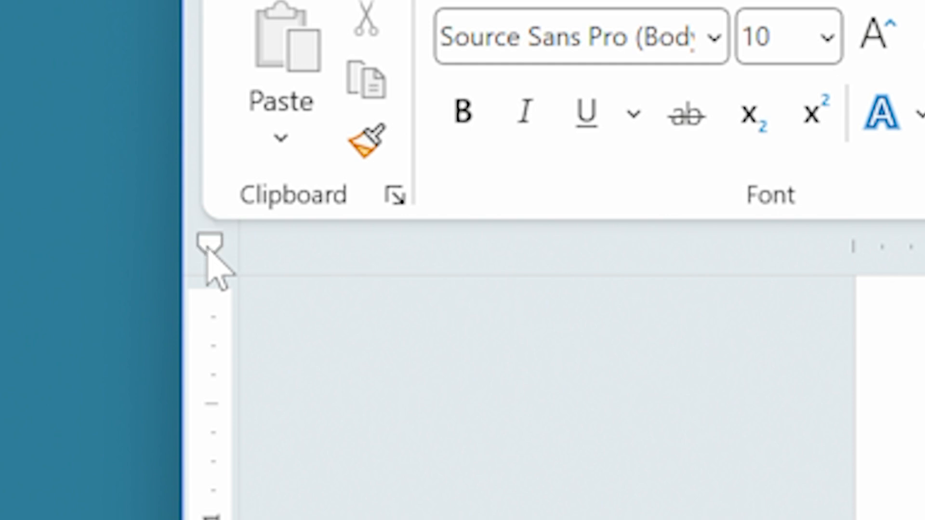
pyautogui.click(209, 250)
pyautogui.click(210, 249)
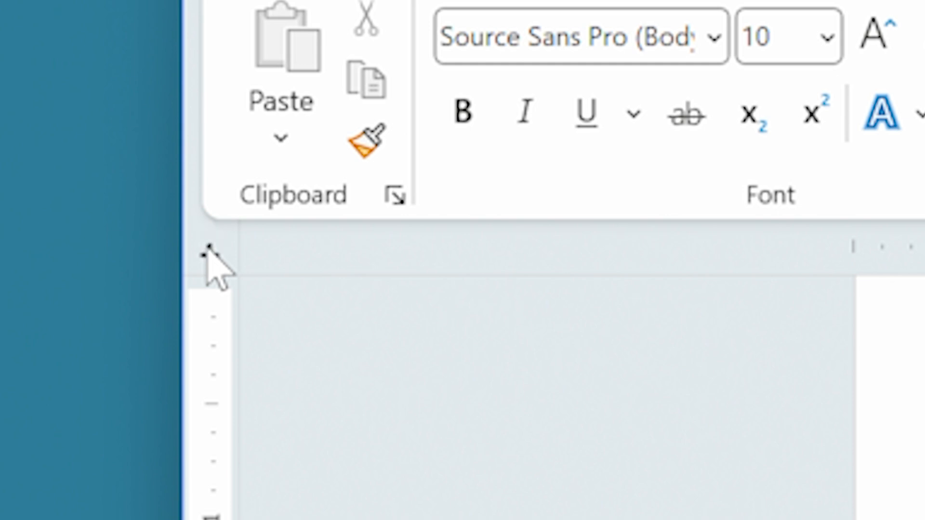
pyautogui.click(208, 250)
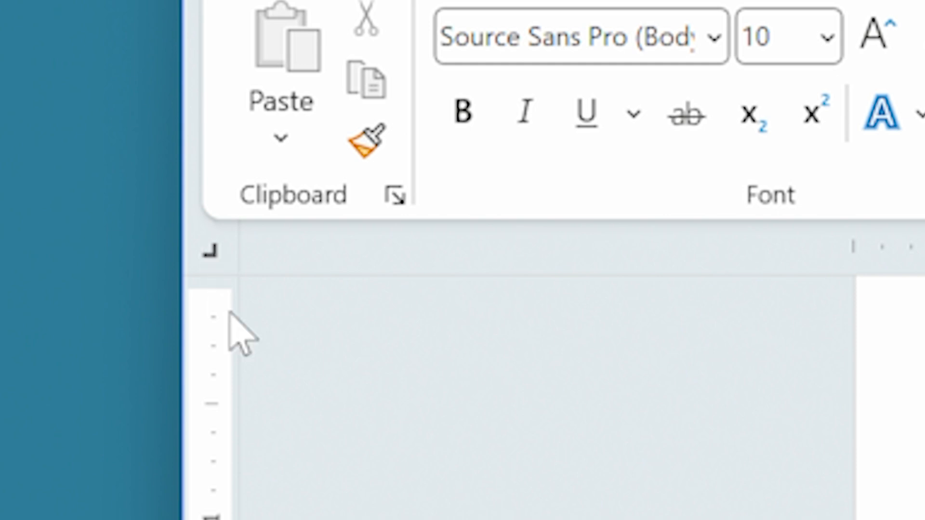
pyautogui.click(215, 252)
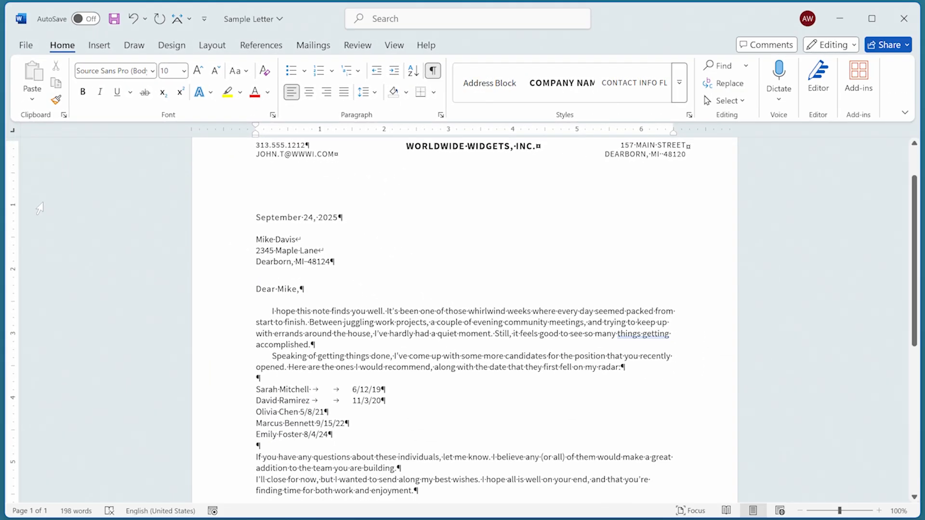
# - Set a right tab stop at about 2.75 inches for all five candidate lines
pyautogui.moveTo(239, 390); pyautogui.dragTo(236, 436)
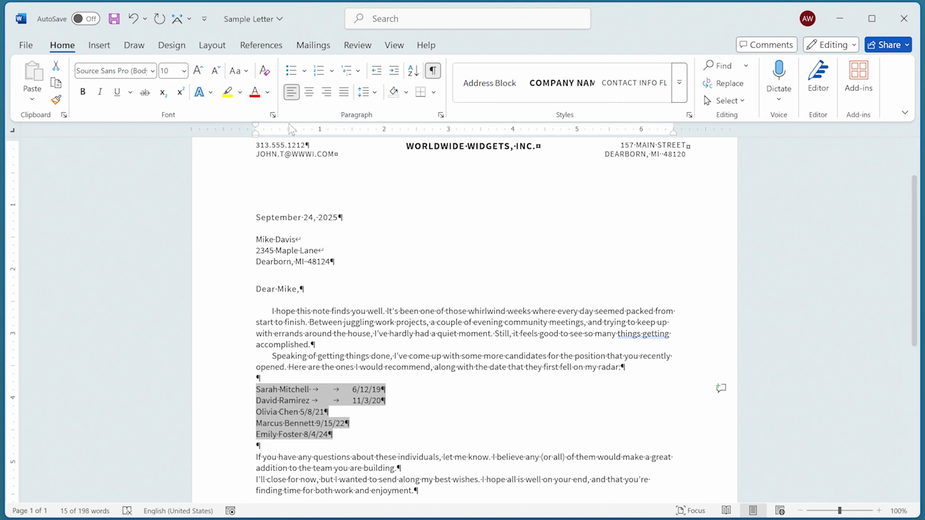
pyautogui.click(440, 134)
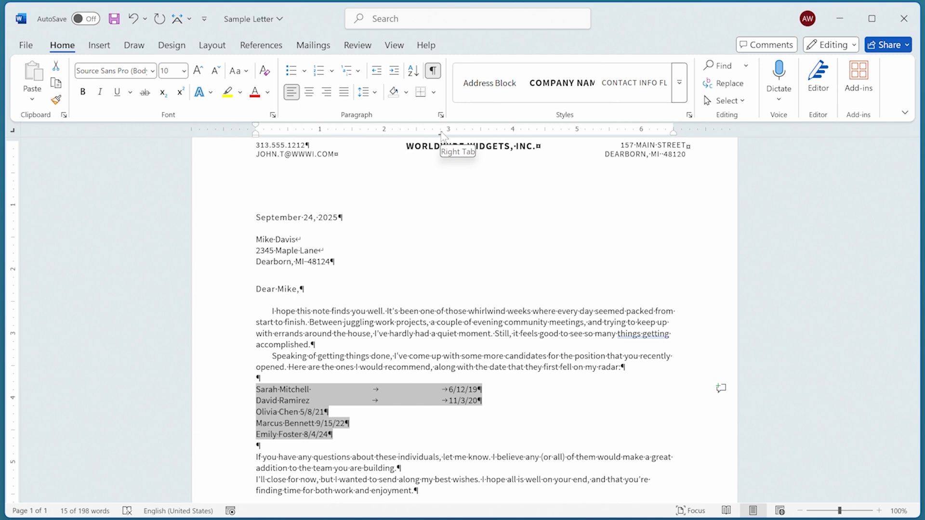
pyautogui.click(440, 132)
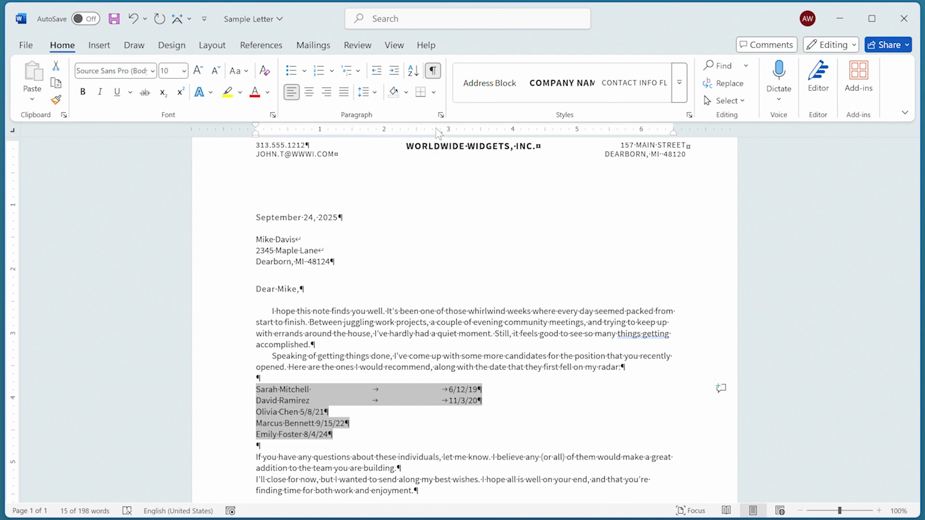
pyautogui.moveTo(431, 129); pyautogui.dragTo(432, 135)
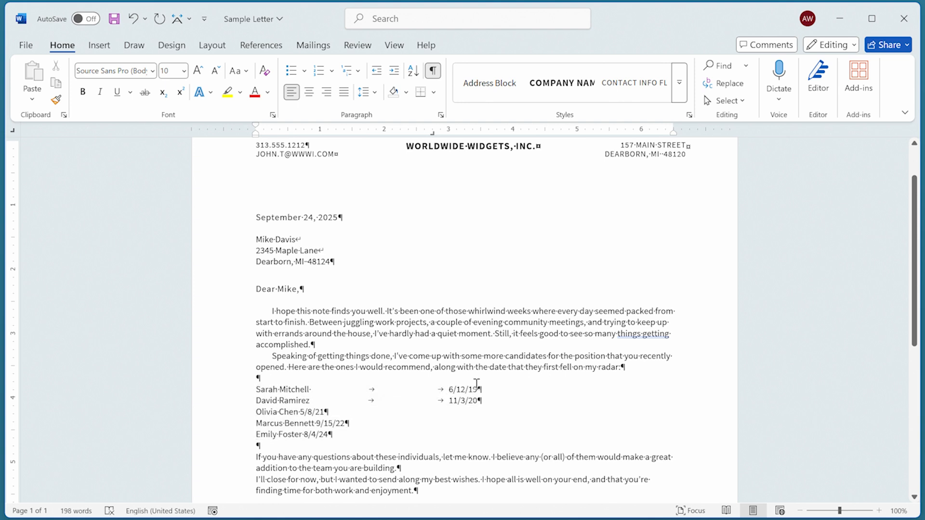
# - Delete the extra tab in the first two candidate lines and insert one tab before the date in the last three
pyautogui.press('BackSpace')
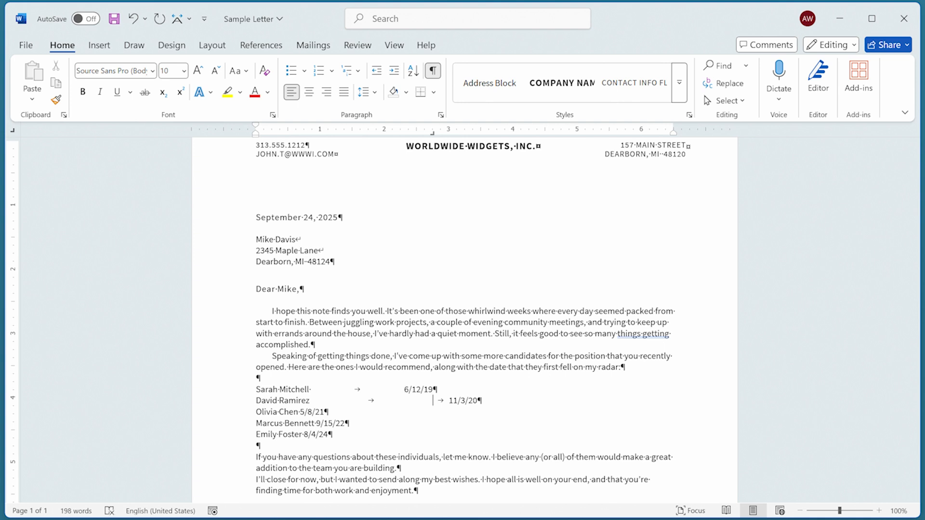
pyautogui.press('Delete')
pyautogui.click(301, 412)
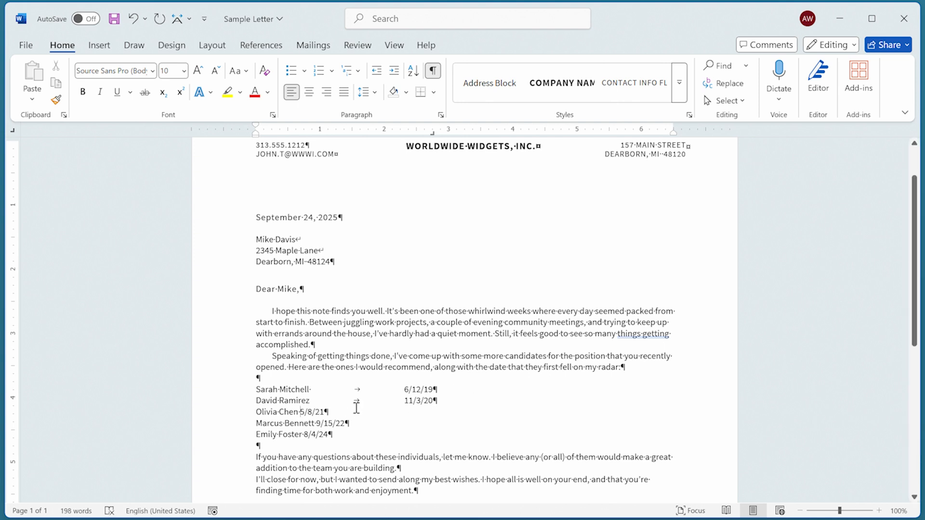
pyautogui.press('Tab')
pyautogui.click(316, 423)
pyautogui.press('Tab')
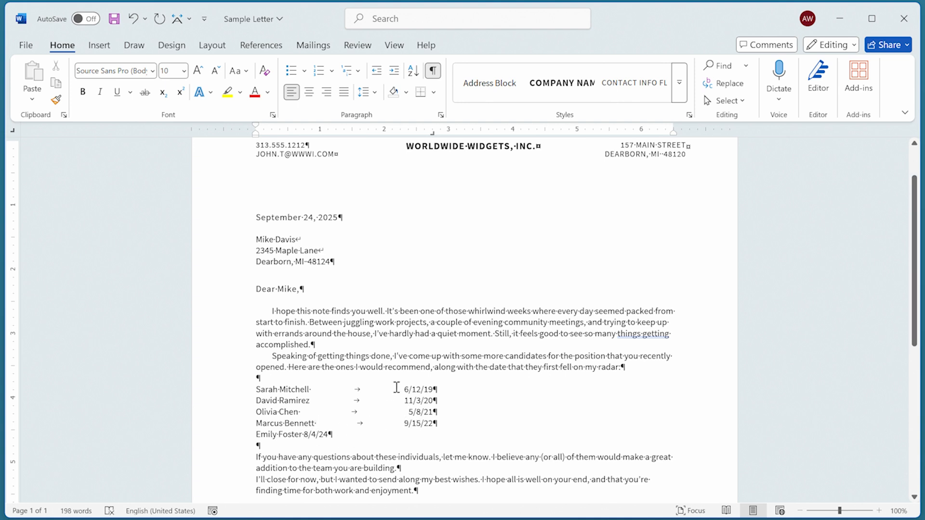
pyautogui.click(304, 434)
pyautogui.press('Tab')
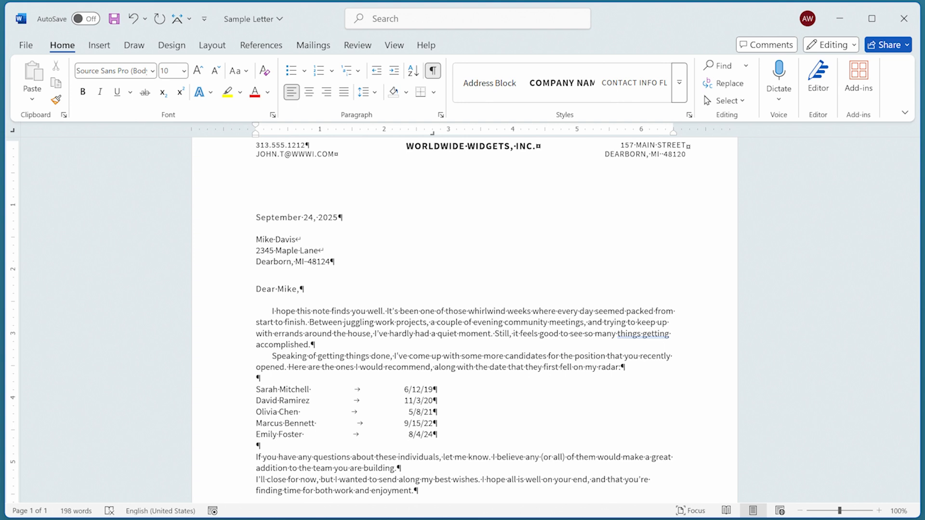
# - Indent the five candidate lines by about 0.4 inch and move their right tab stop to about 2.3 inches
pyautogui.moveTo(231, 389); pyautogui.dragTo(223, 442)
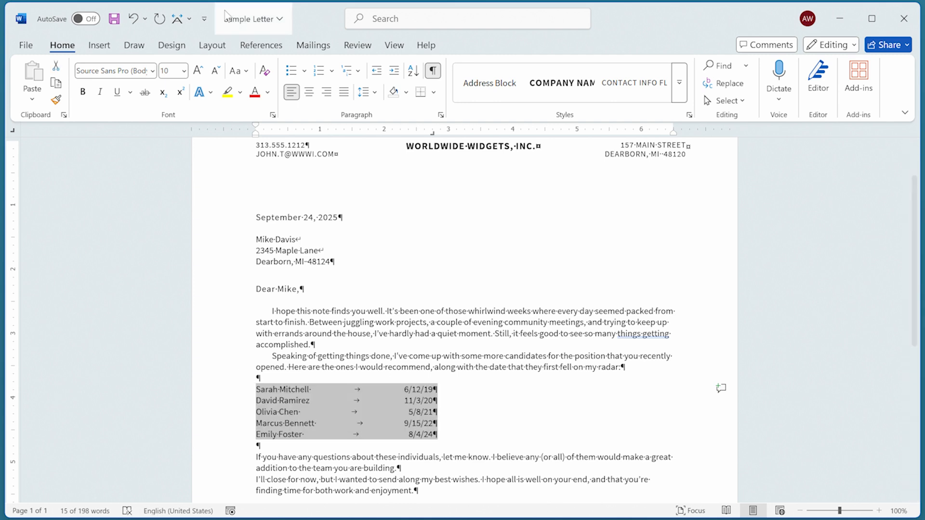
pyautogui.moveTo(256, 131); pyautogui.dragTo(280, 132)
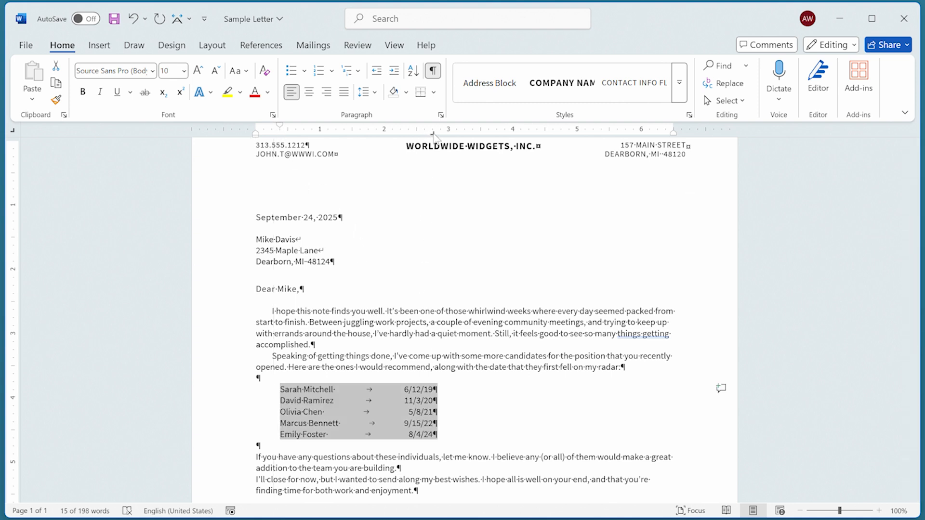
pyautogui.moveTo(434, 137); pyautogui.dragTo(405, 138)
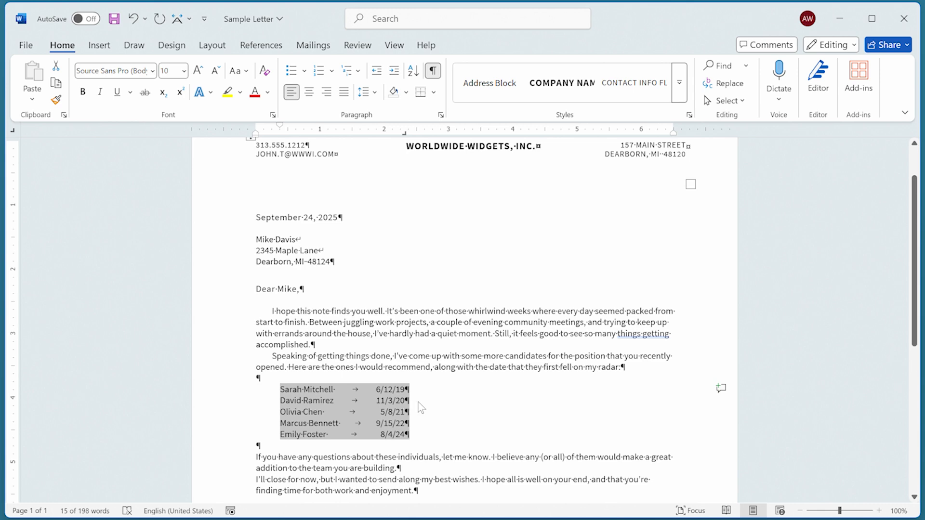